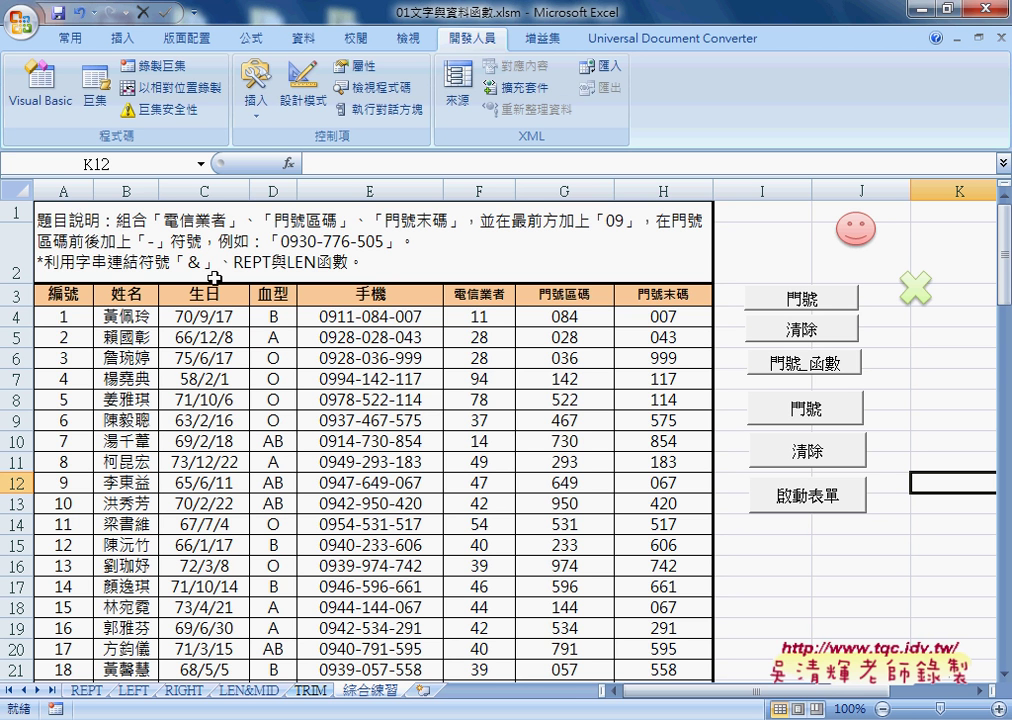
# Step: Open the Visual Basic editor, showing the 'home' user form titled 會員系統
pyautogui.click(64, 108)
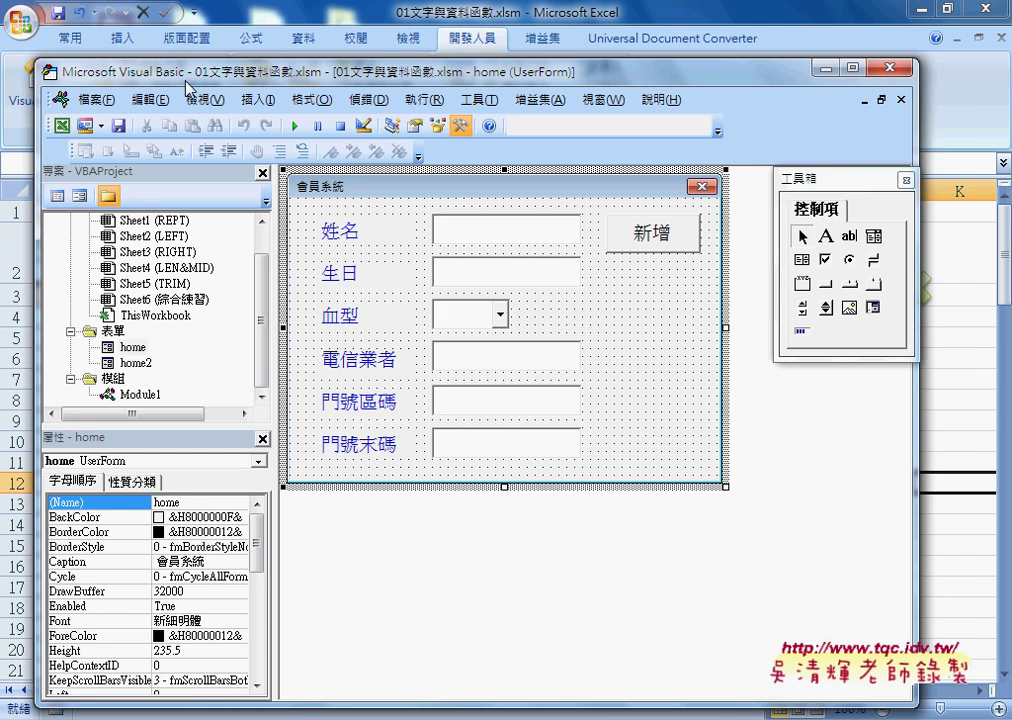
# Step: Reposition the VBA editor window and select the VBAProject root in the Project Explorer
pyautogui.moveTo(151, 70)
pyautogui.mouseDown()
pyautogui.moveTo(212, 78)
pyautogui.moveTo(242, 63)
pyautogui.mouseUp()
pyautogui.moveTo(314, 273); pyautogui.dragTo(318, 230)
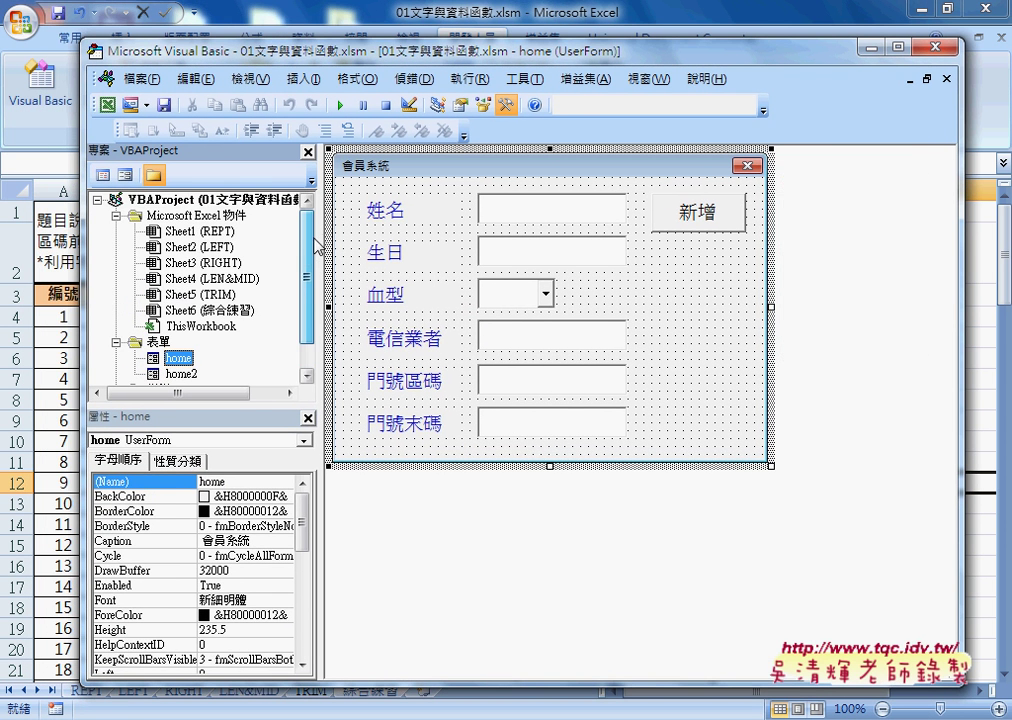
pyautogui.click(212, 200)
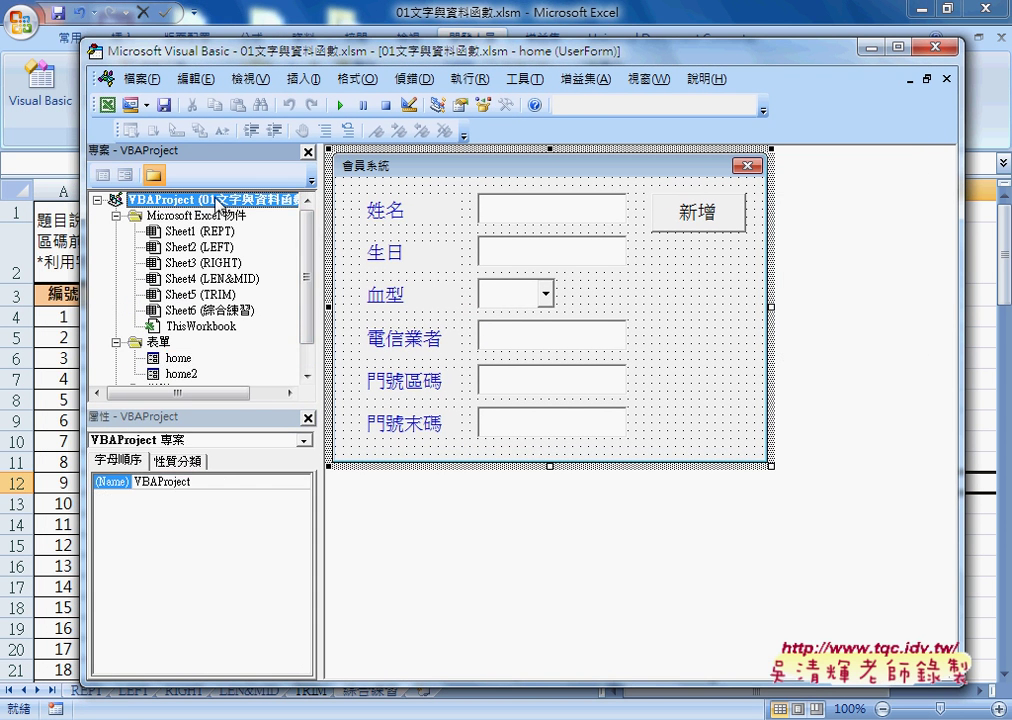
pyautogui.moveTo(226, 50); pyautogui.dragTo(294, 44)
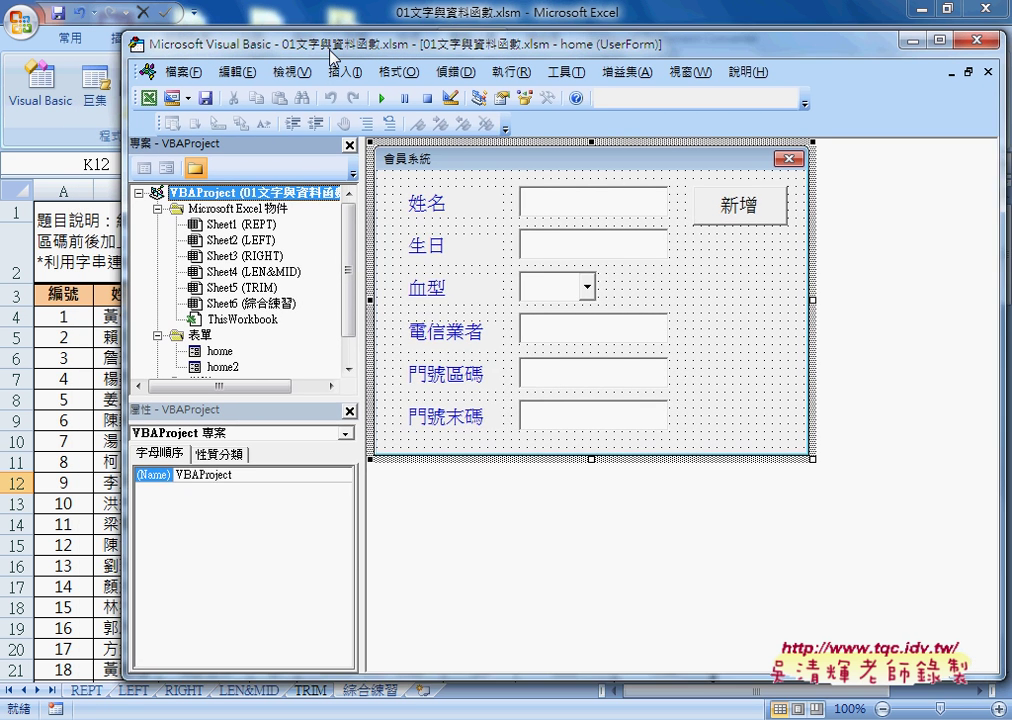
# Step: Select the ThisWorkbook object under Microsoft Excel Objects, after briefly selecting the home form
pyautogui.click(286, 323)
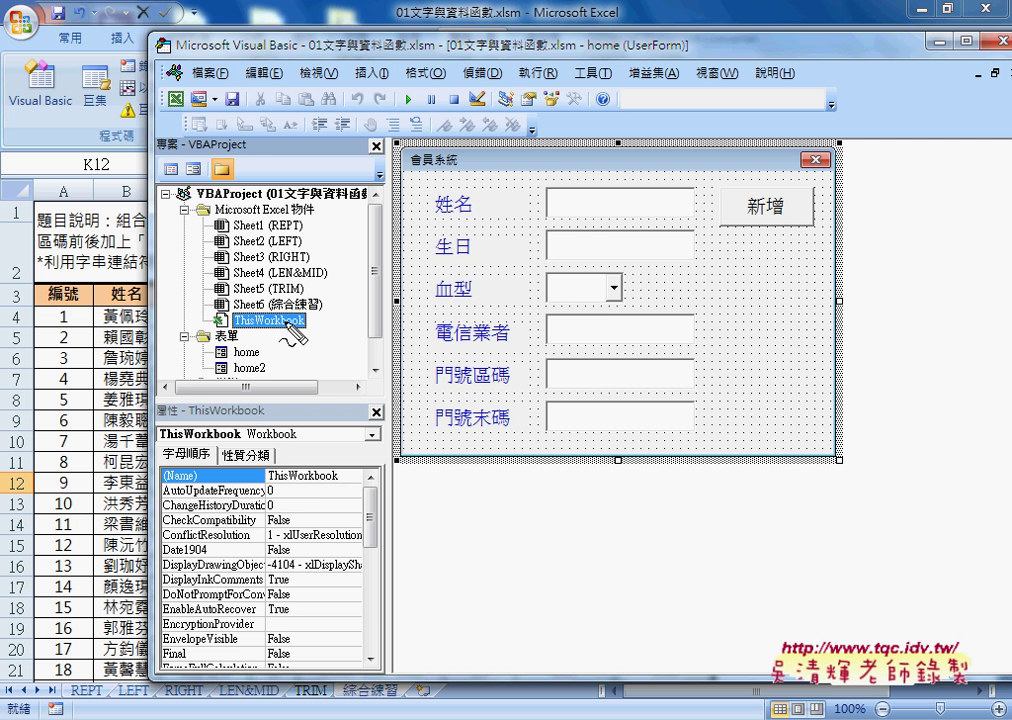
pyautogui.moveTo(310, 325); pyautogui.dragTo(233, 330)
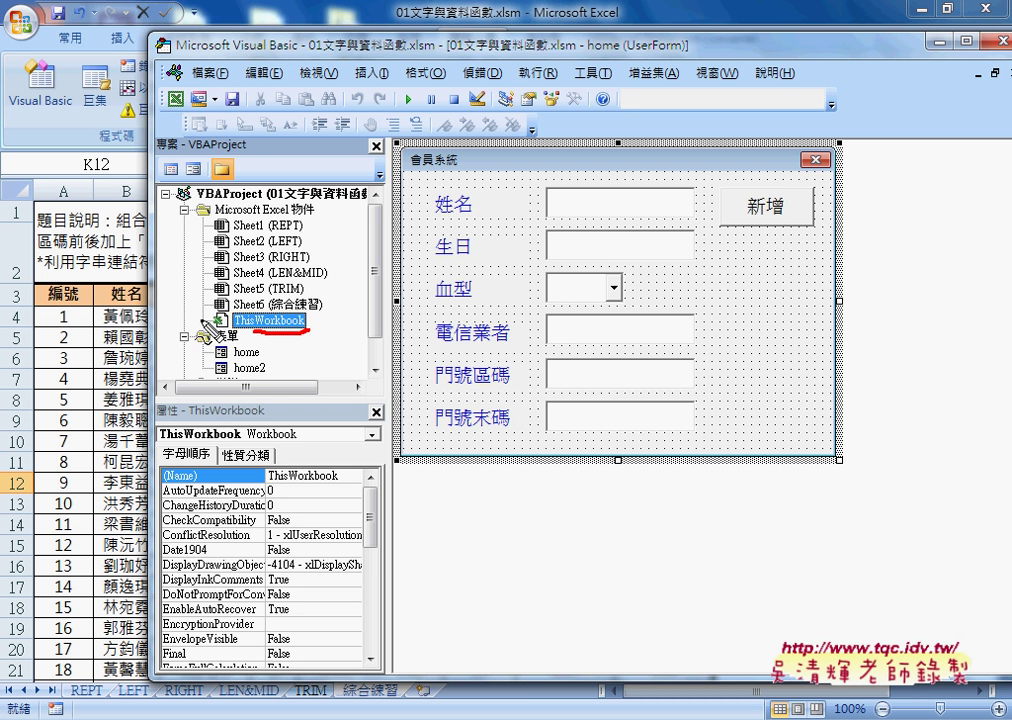
pyautogui.moveTo(318, 326)
pyautogui.mouseDown()
pyautogui.moveTo(356, 257)
pyautogui.moveTo(358, 195)
pyautogui.mouseUp()
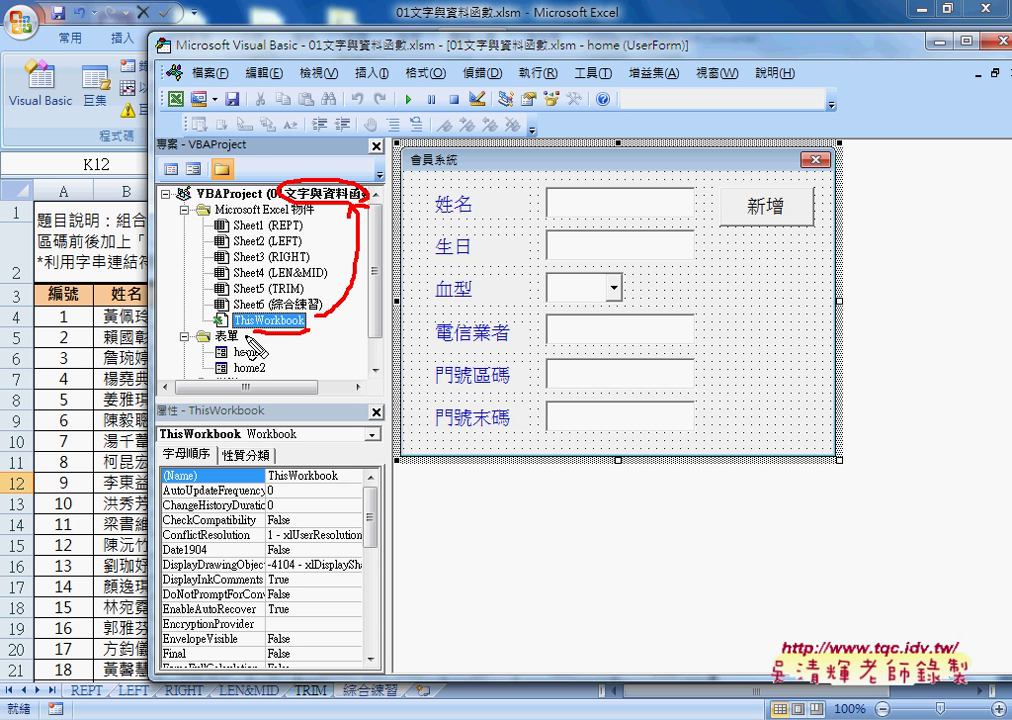
pyautogui.click(246, 348)
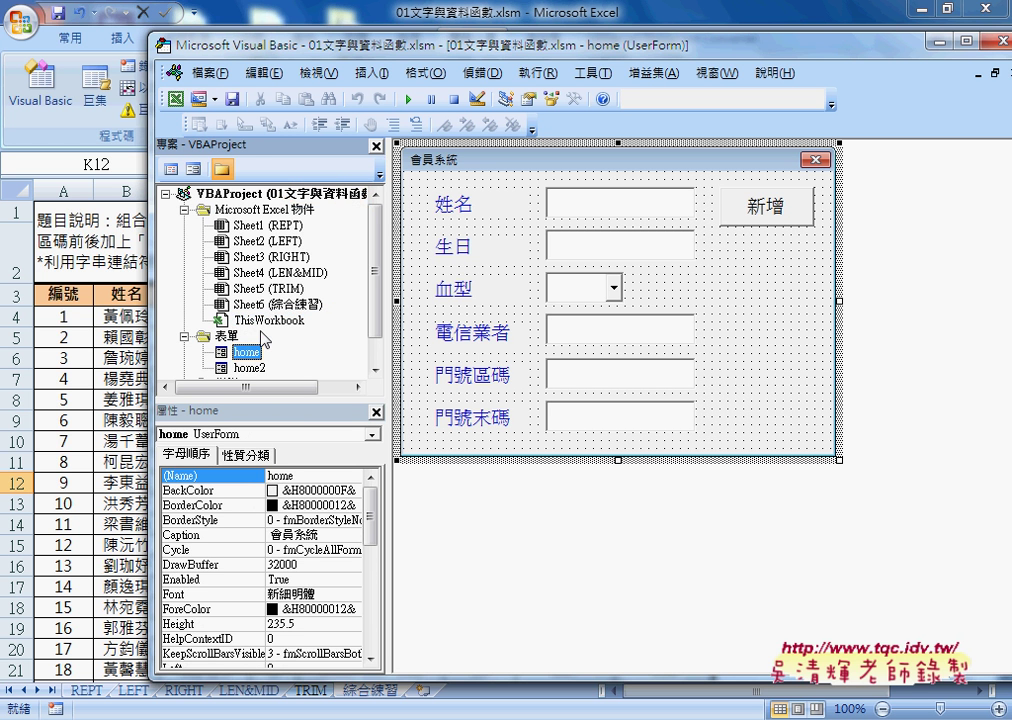
pyautogui.click(270, 321)
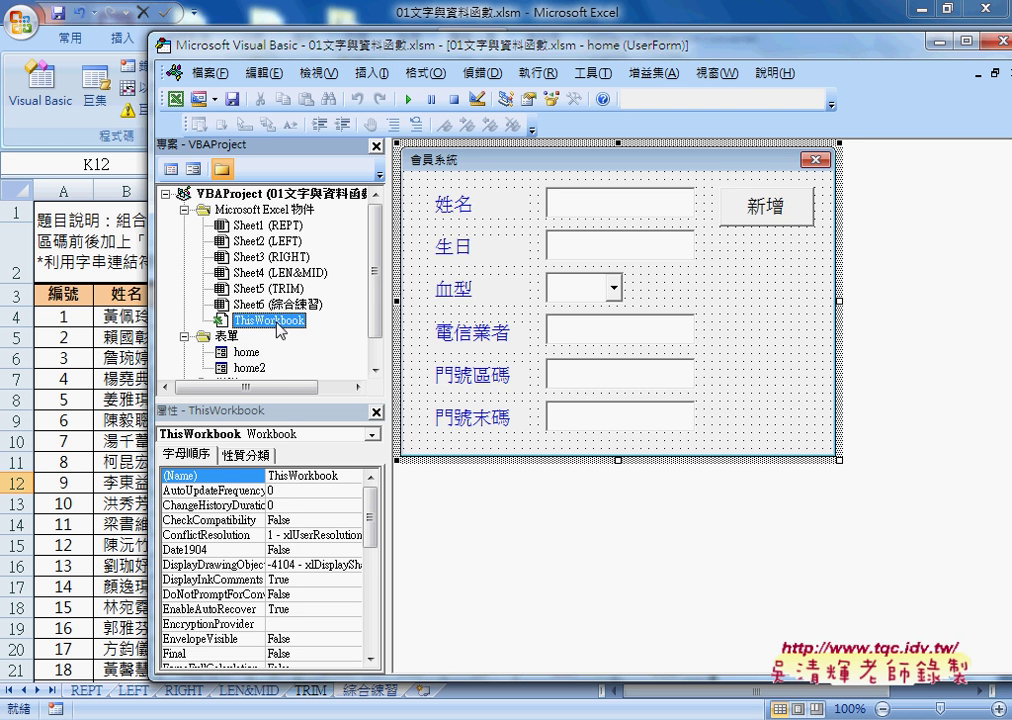
# Step: Open ThisWorkbook's code and create Workbook_Open by choosing the Workbook object and the Open event
pyautogui.doubleClick(284, 322)
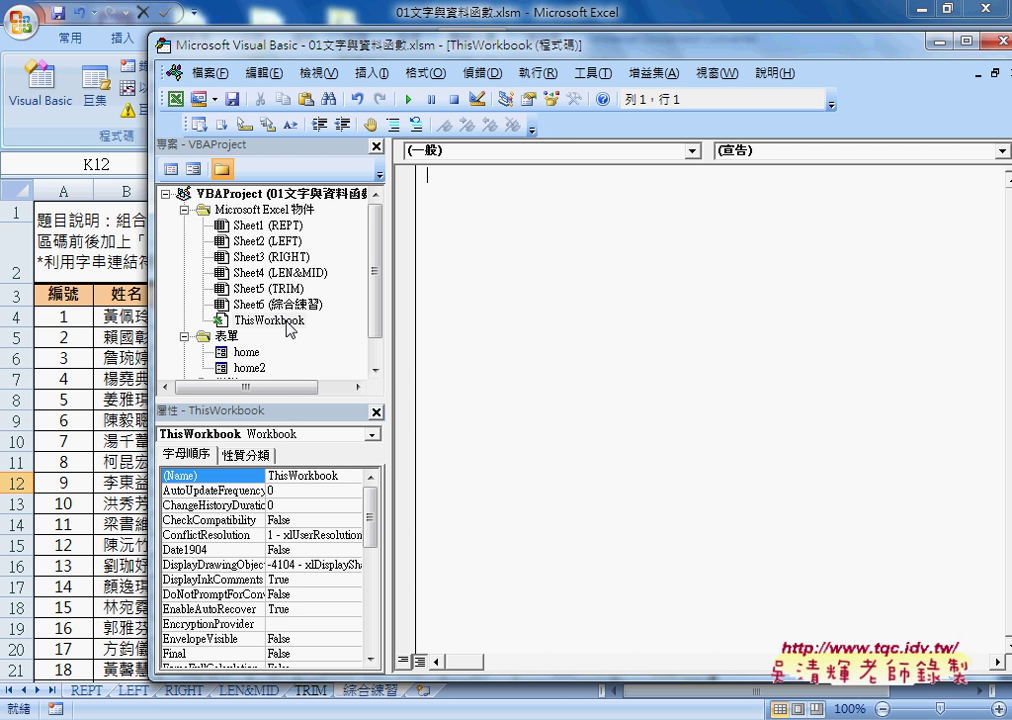
pyautogui.click(472, 153)
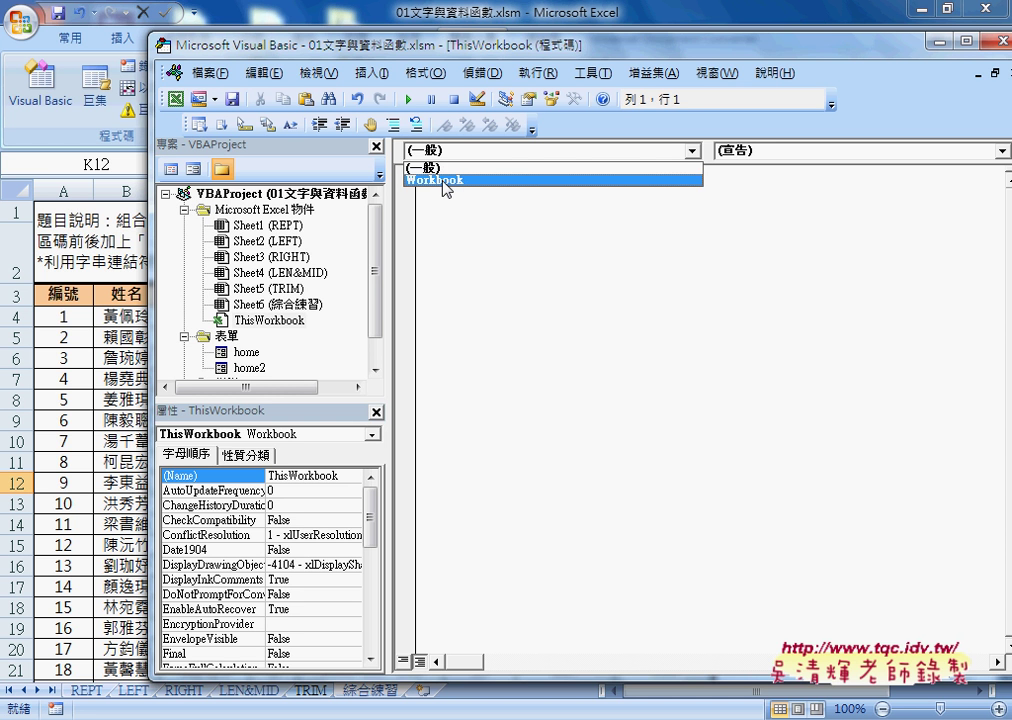
pyautogui.click(446, 182)
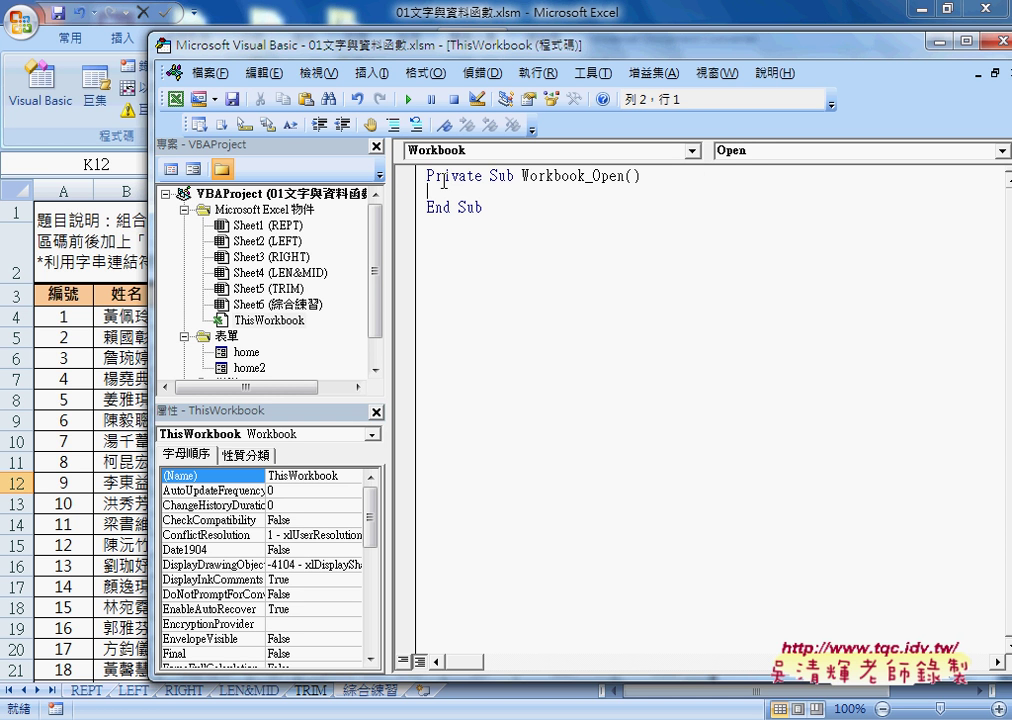
pyautogui.click(758, 152)
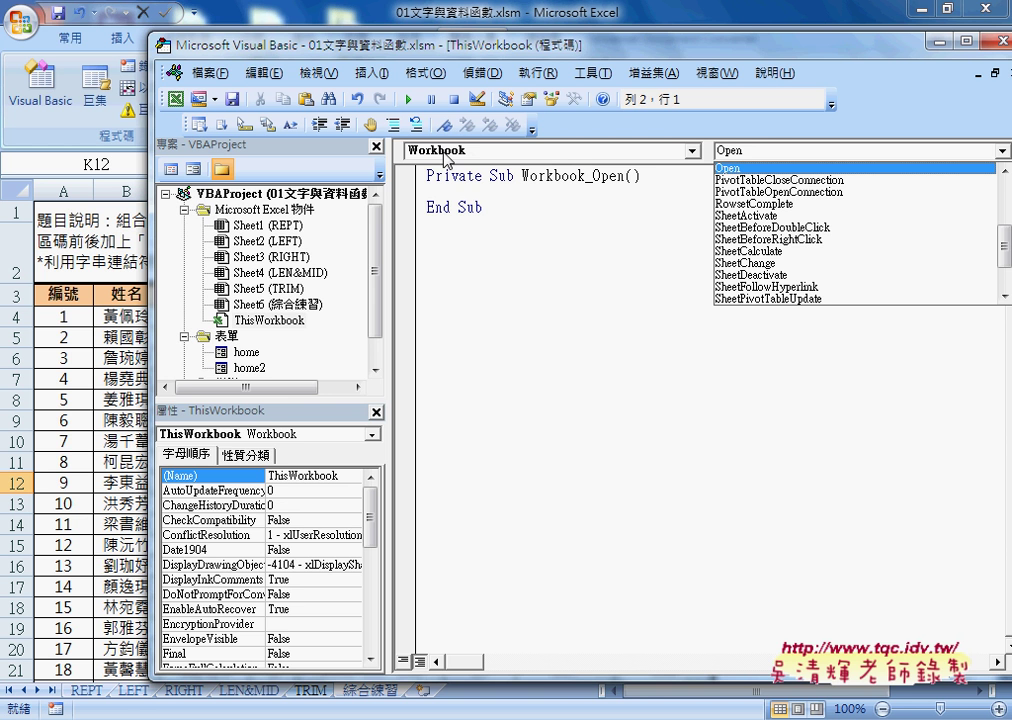
pyautogui.click(731, 163)
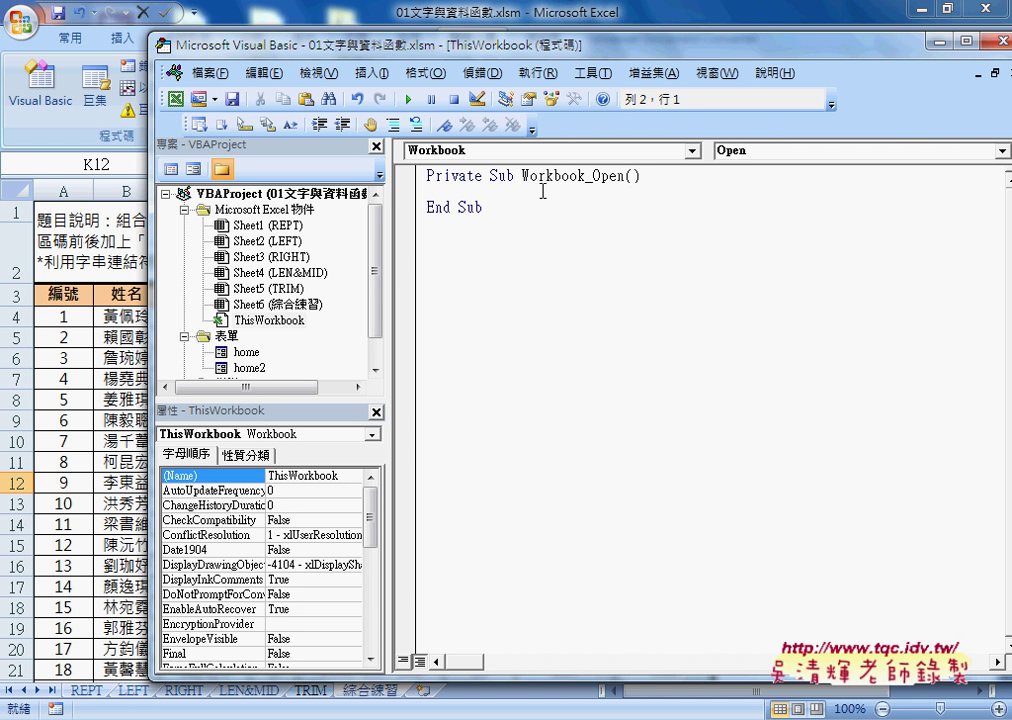
# Step: Check the Workbook_Open procedure name and place the cursor on its empty body line
pyautogui.moveTo(521, 176); pyautogui.dragTo(587, 176)
pyautogui.press('Right')
pyautogui.press('Right')
pyautogui.press('Right')
pyautogui.hotkey('shift', 'Right')
pyautogui.hotkey('shift', 'Right')
pyautogui.hotkey('shift', 'Right')
pyautogui.hotkey('shift', 'Right')
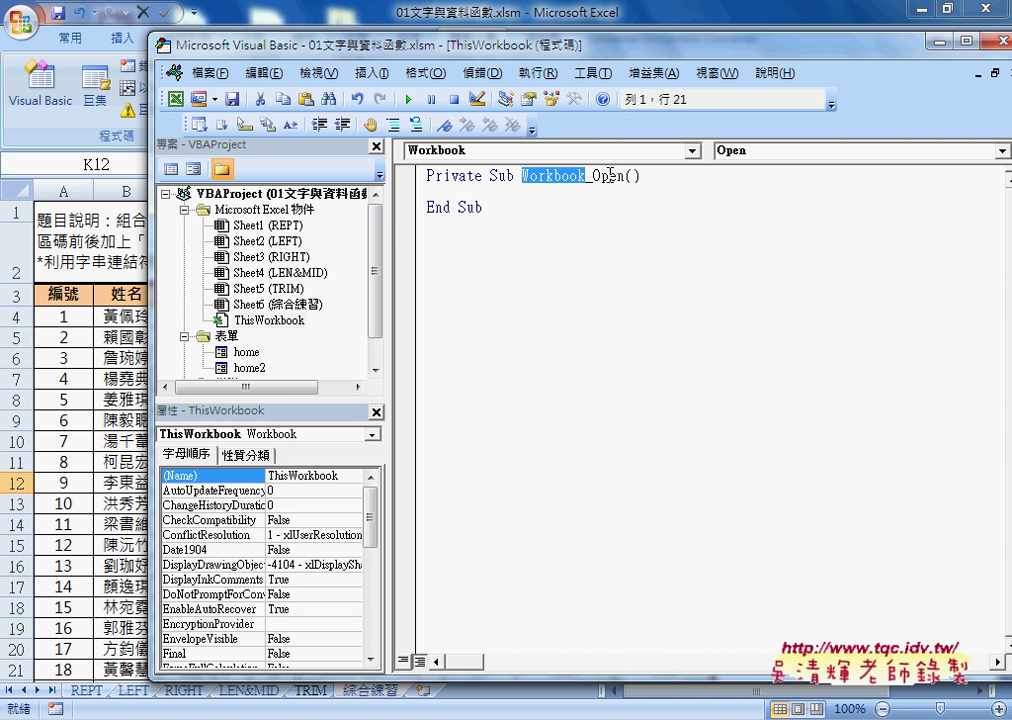
pyautogui.click(607, 176)
pyautogui.click(547, 193)
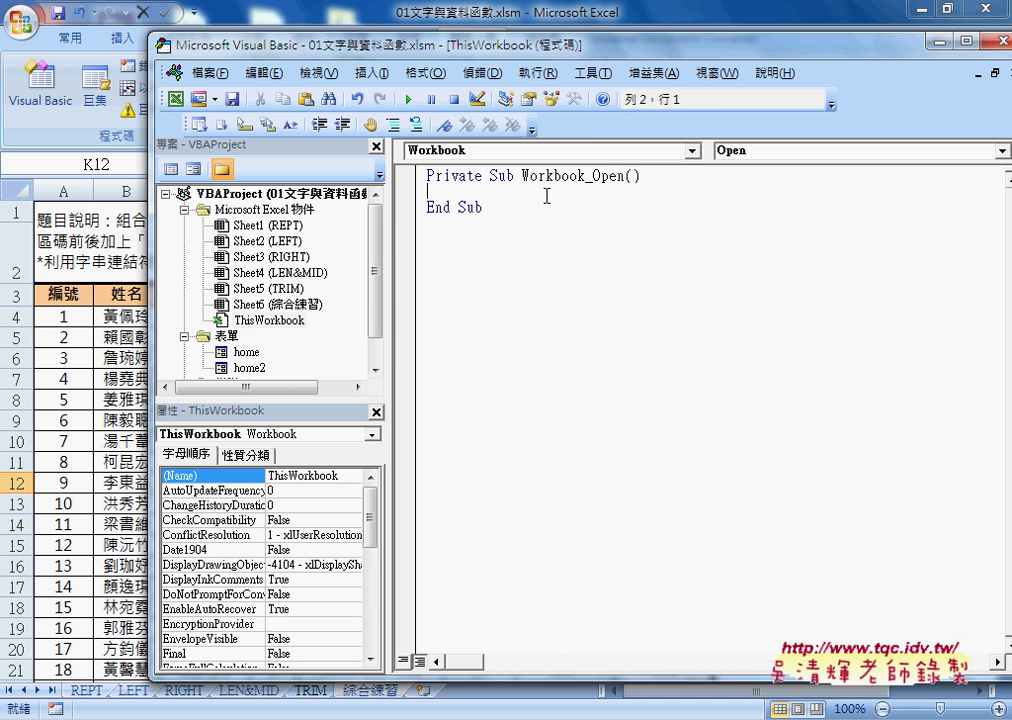
# Step: Add an indented home.Show line inside Workbook_Open, then return to the Excel worksheet
pyautogui.press('Tab')
pyautogui.write('h')
pyautogui.write('ome')
pyautogui.write('.s')
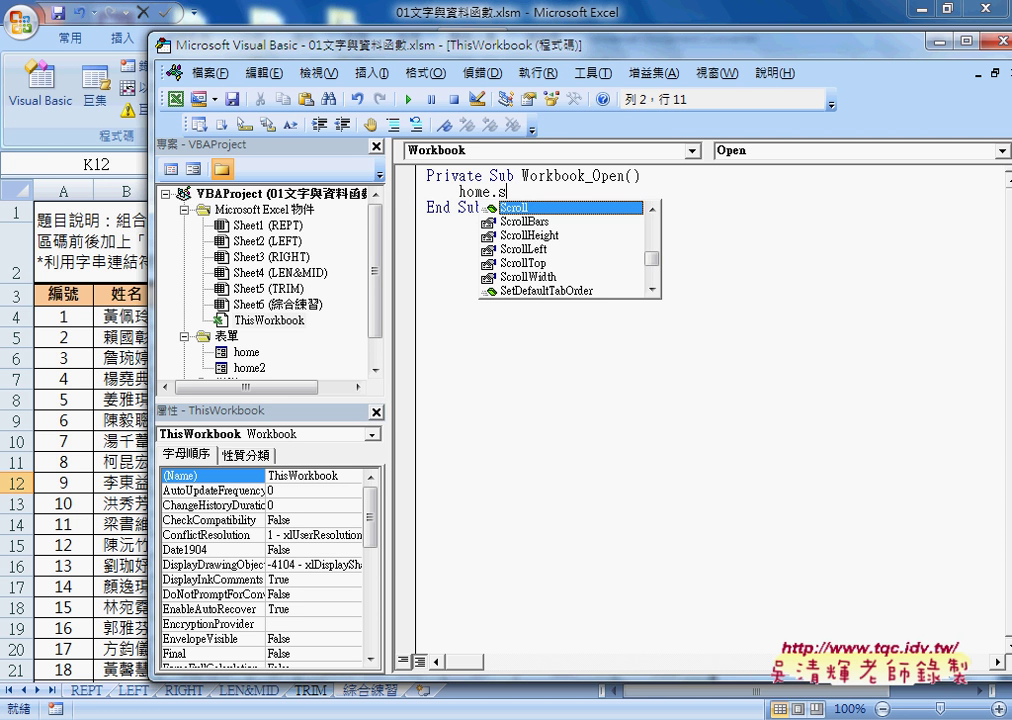
pyautogui.write('how')
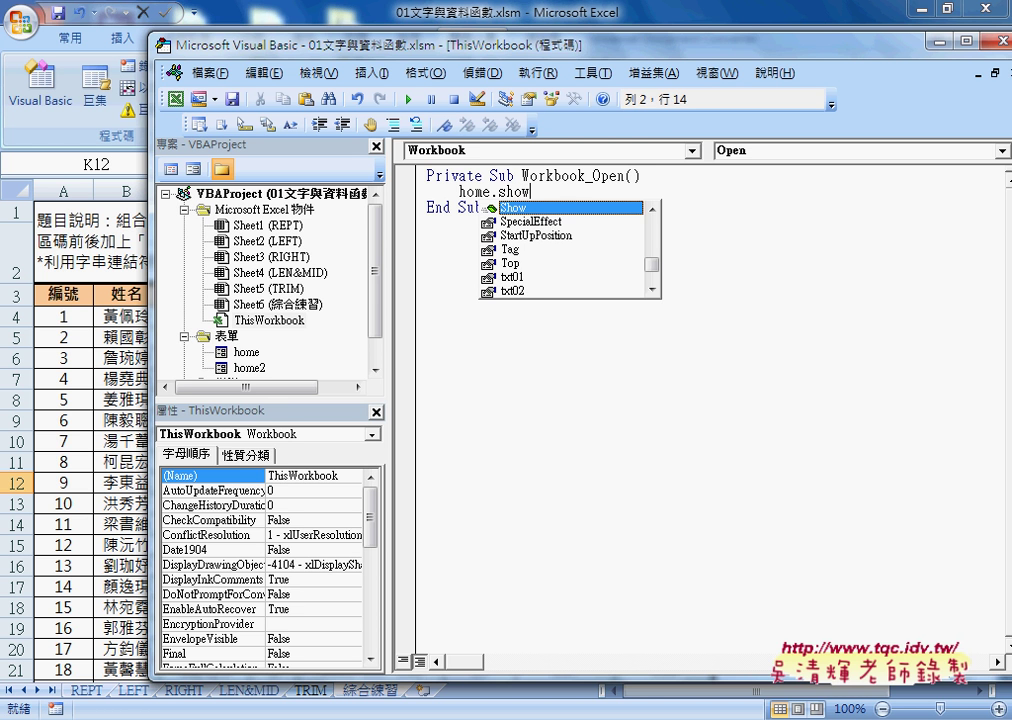
pyautogui.click(794, 286)
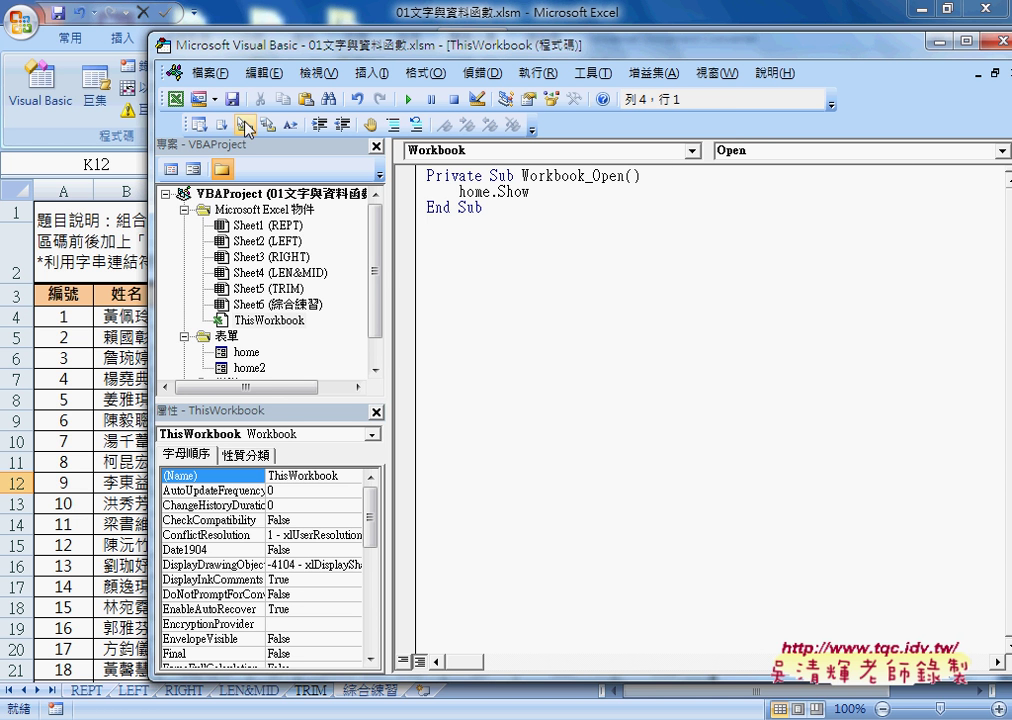
pyautogui.click(788, 28)
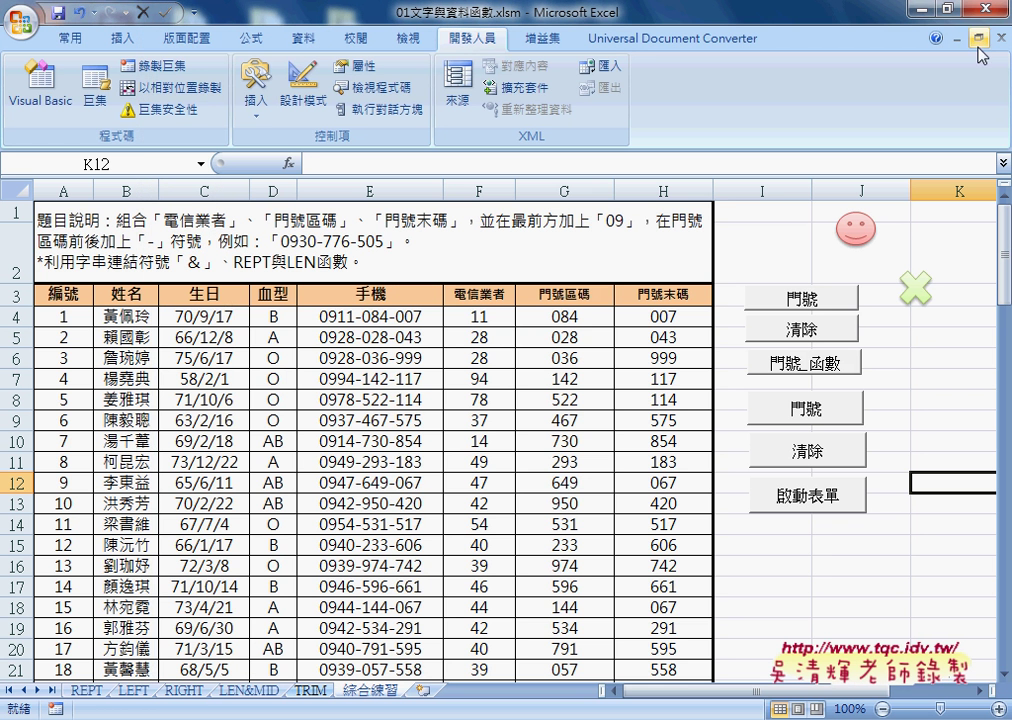
# Step: Save and close the Excel workbook, then close the leftover TeamViewer window
pyautogui.click(58, 14)
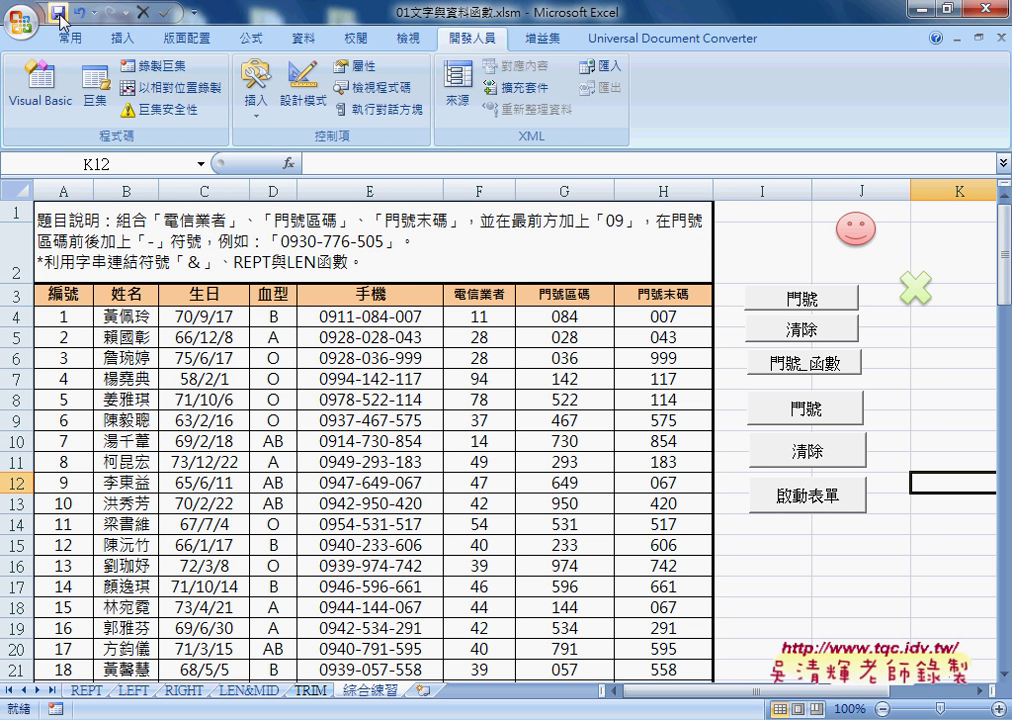
pyautogui.click(983, 14)
pyautogui.click(785, 124)
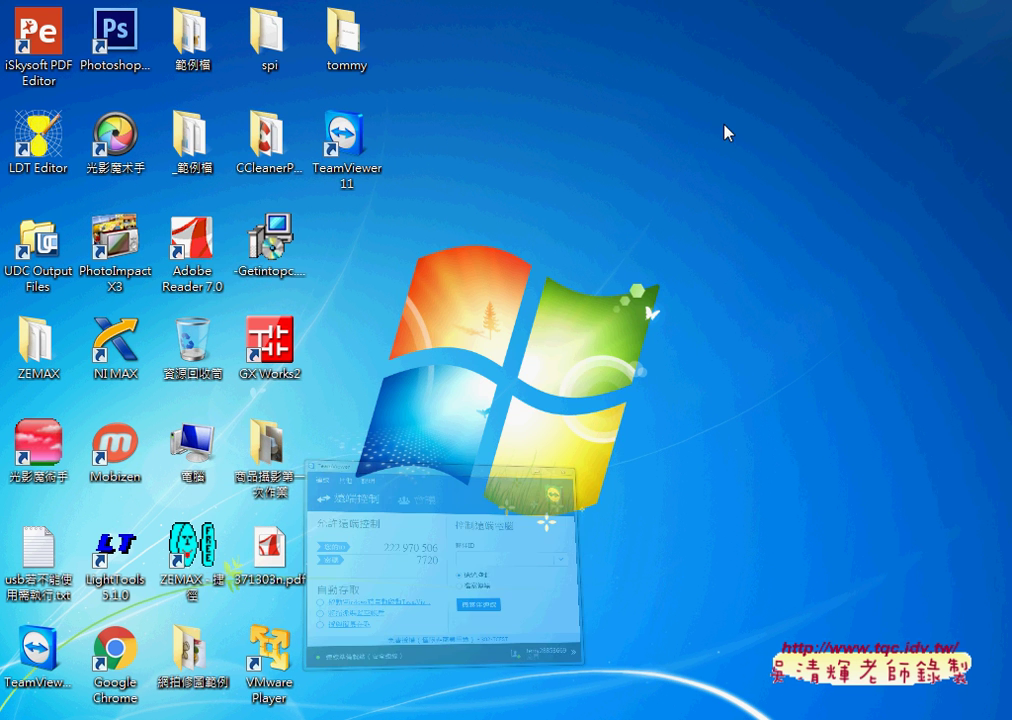
# Step: Reopen 01文字與資料函數.xlsm from the 範例檔 folder, close the auto-shown 會員系統 form, and show the Developer tab
pyautogui.doubleClick(192, 38)
pyautogui.click(397, 200)
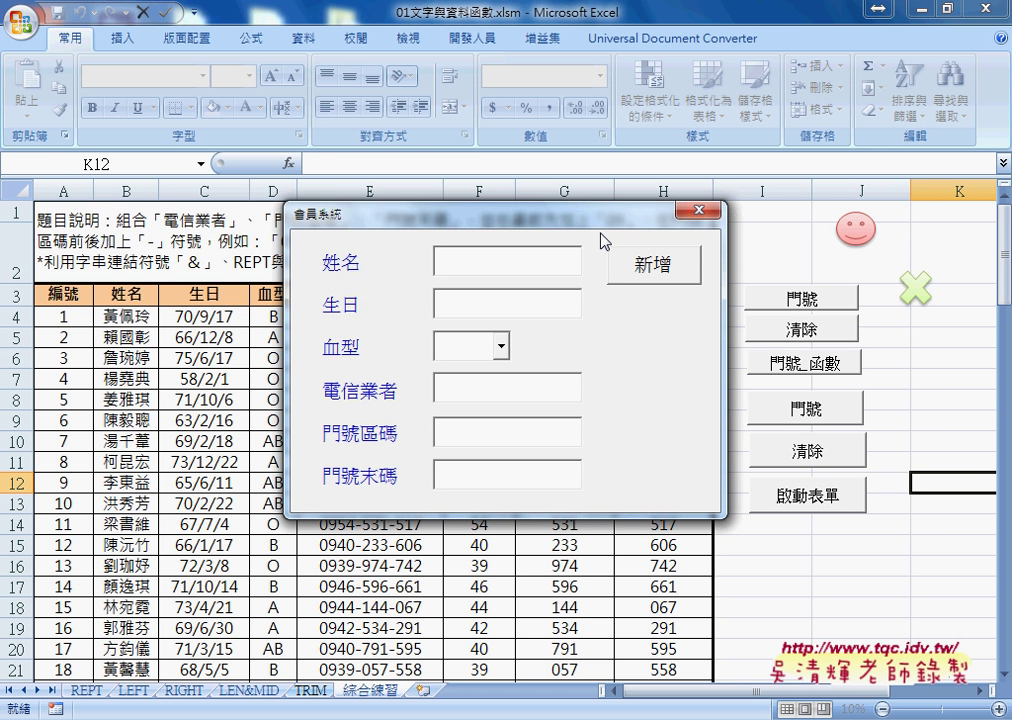
pyautogui.click(700, 210)
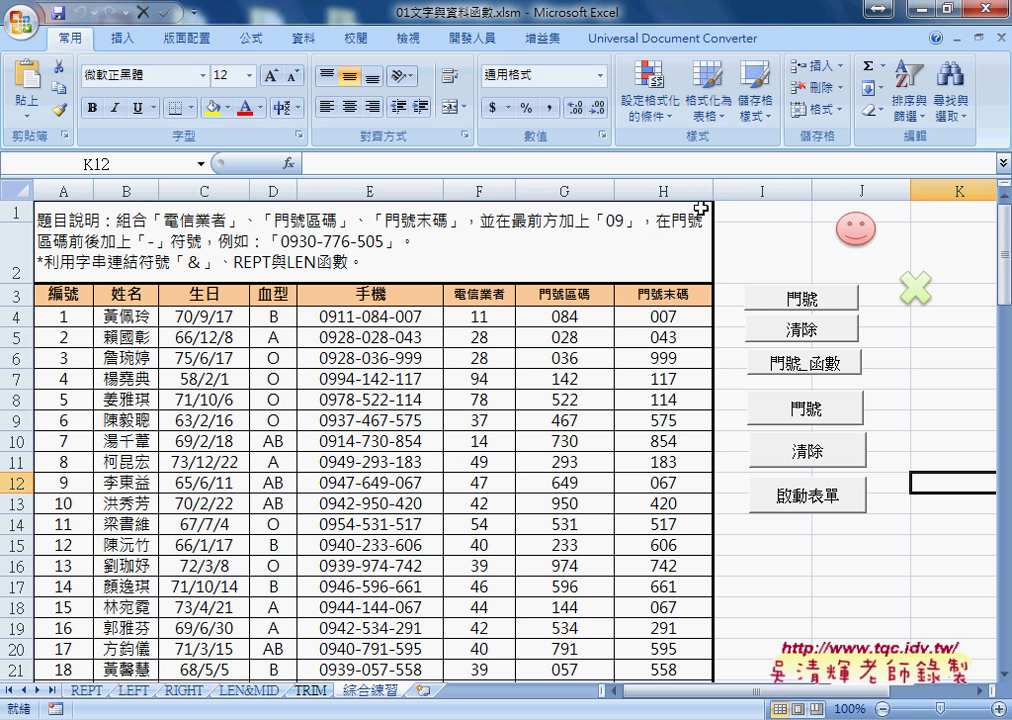
pyautogui.click(471, 38)
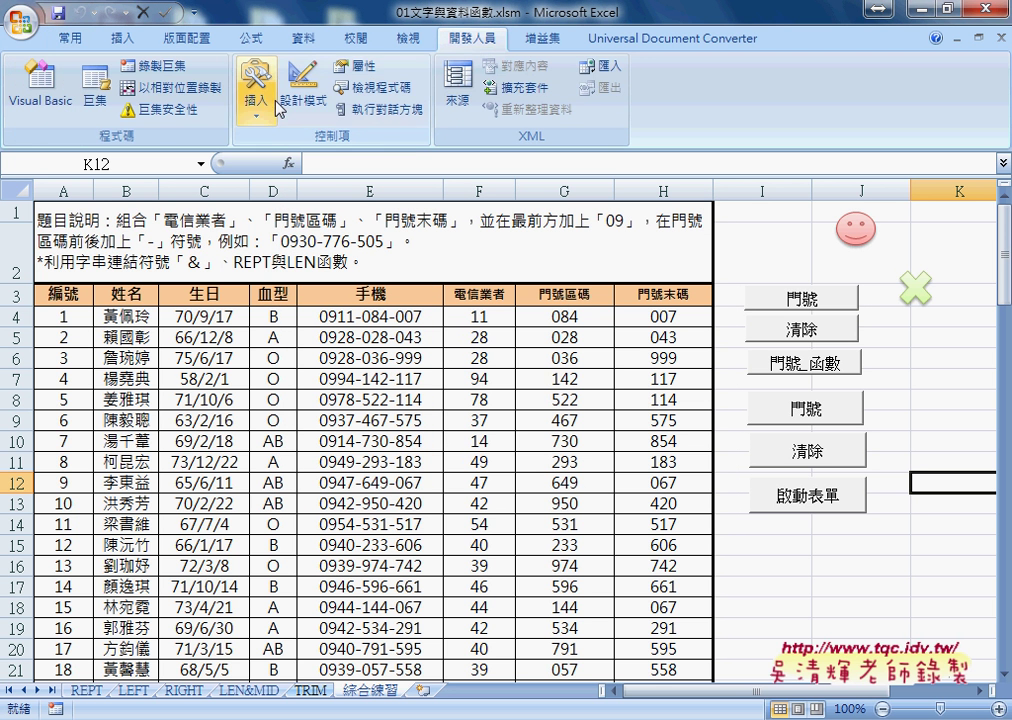
# Step: Open the VBA editor with the home form in design view and hide the control Toolbox
pyautogui.click(45, 75)
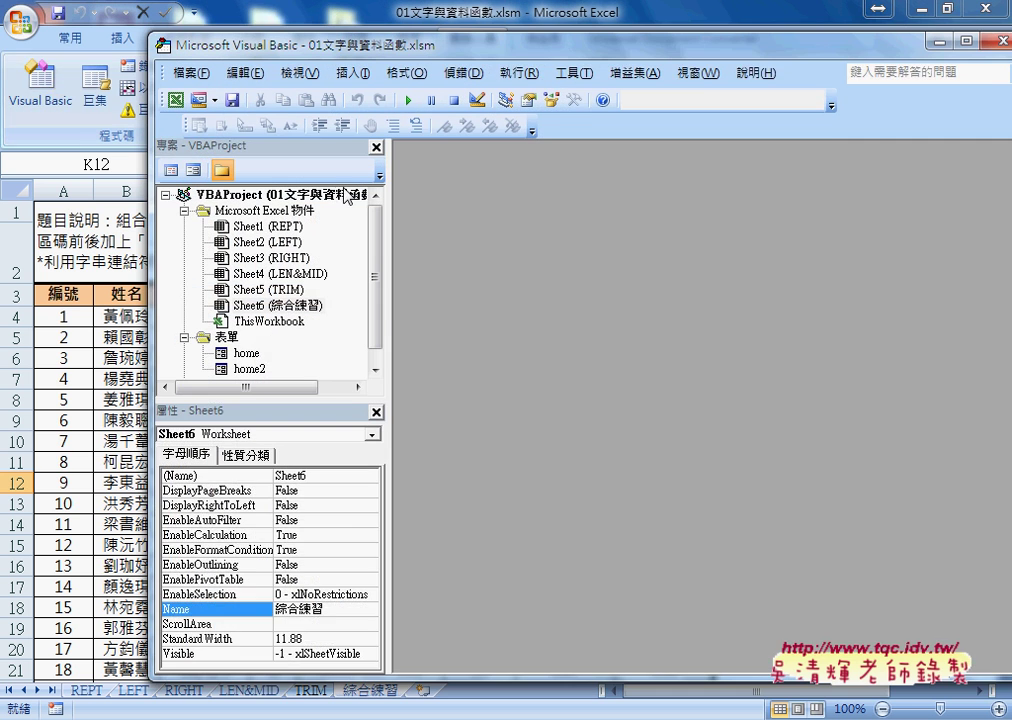
pyautogui.doubleClick(246, 353)
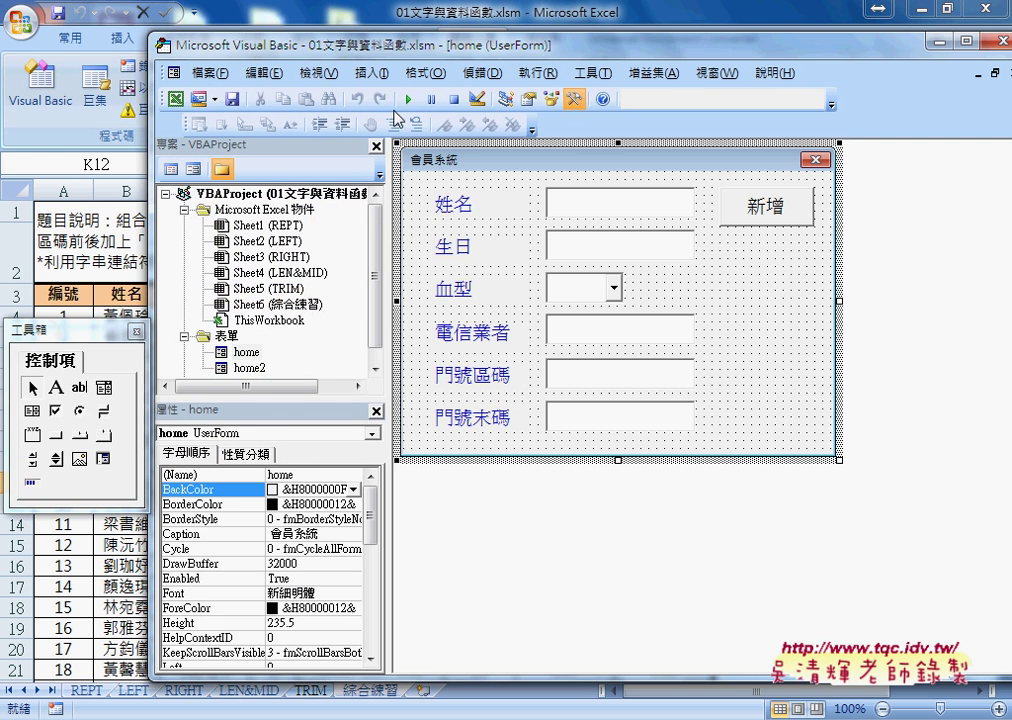
pyautogui.moveTo(94, 333)
pyautogui.mouseDown()
pyautogui.moveTo(884, 242)
pyautogui.moveTo(925, 215)
pyautogui.mouseUp()
pyautogui.click(283, 360)
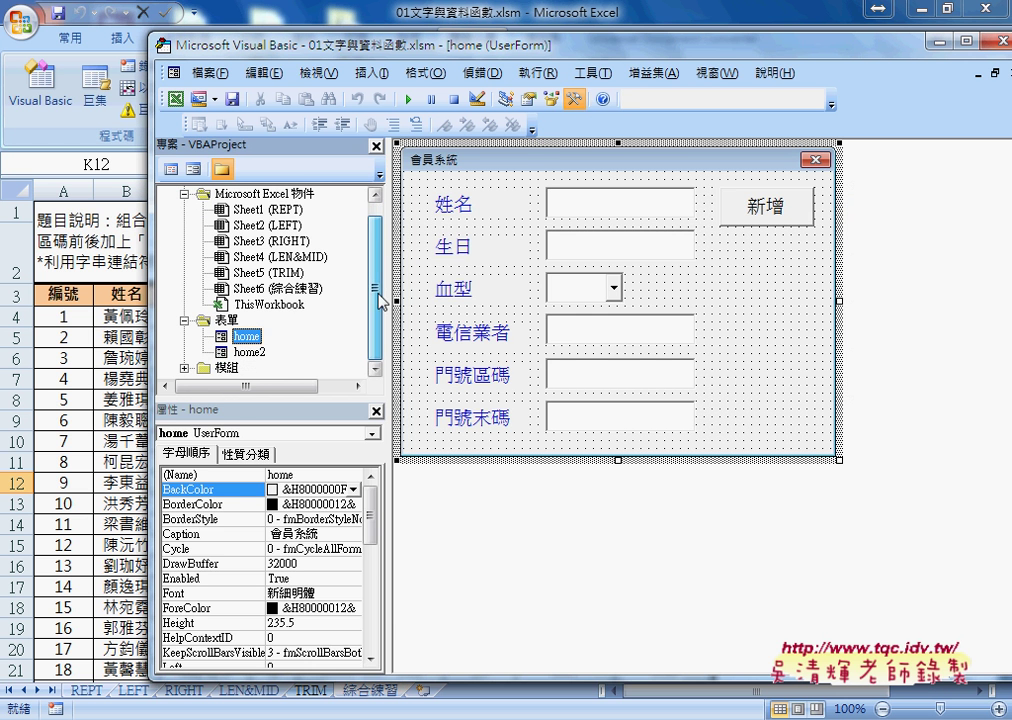
# Step: Open Module1 and review its 啟動表單 procedure that calls home.Show
pyautogui.doubleClick(226, 367)
pyautogui.doubleClick(255, 368)
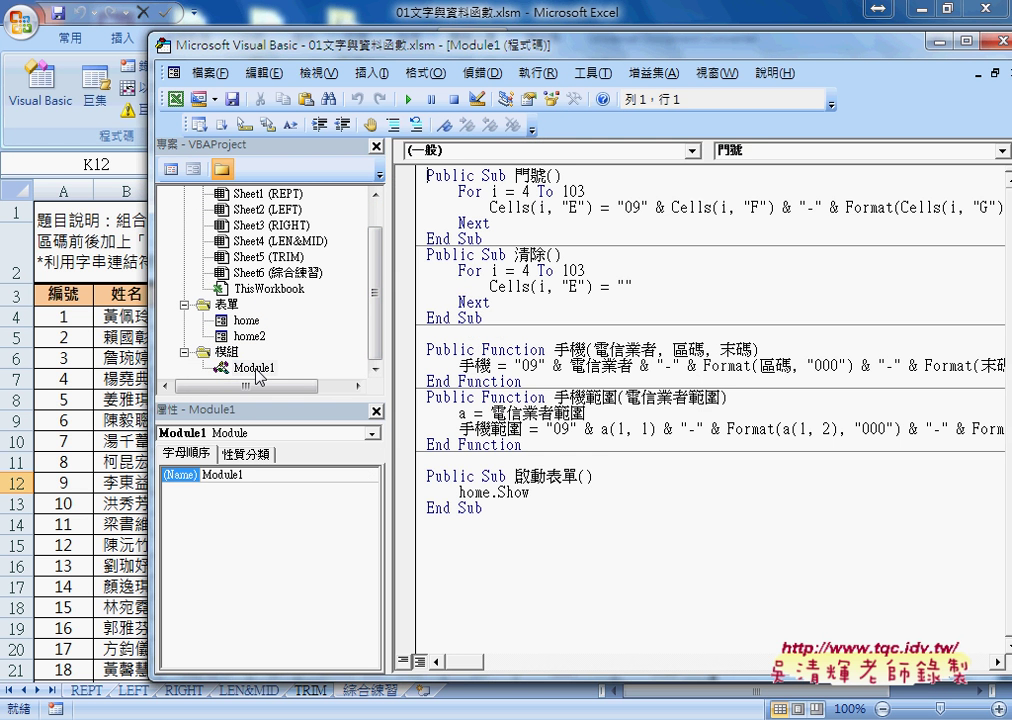
pyautogui.moveTo(483, 508); pyautogui.dragTo(422, 470)
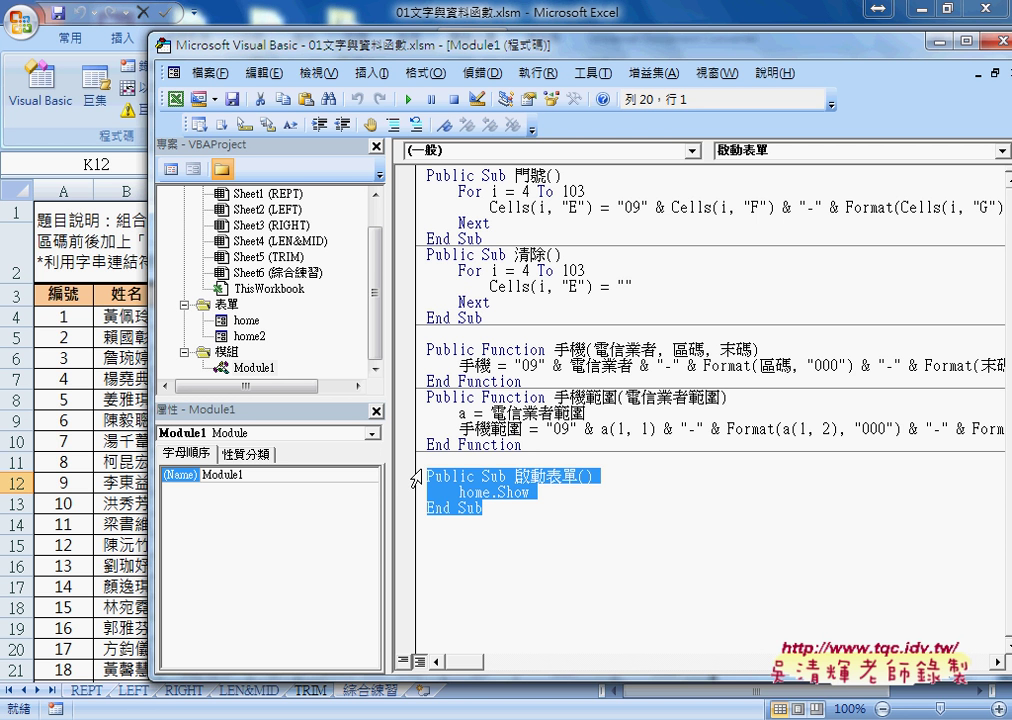
pyautogui.click(380, 275)
pyautogui.scroll(1, 380, 275)
# Step: Open ThisWorkbook's code and select the Workbook object with the Open event
pyautogui.doubleClick(270, 320)
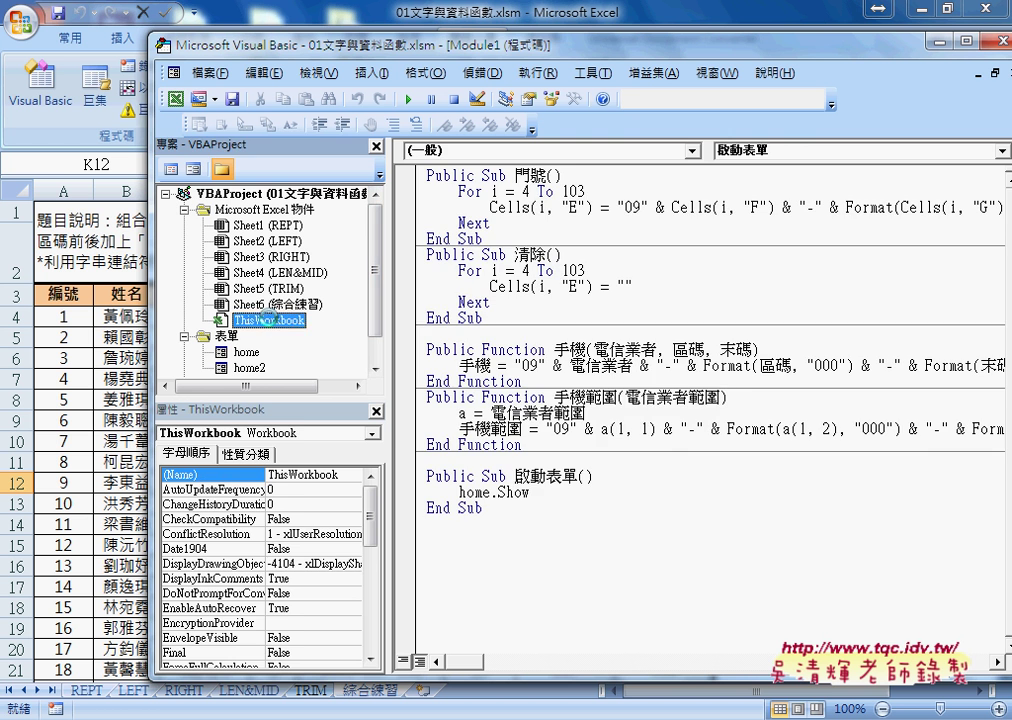
pyautogui.click(605, 152)
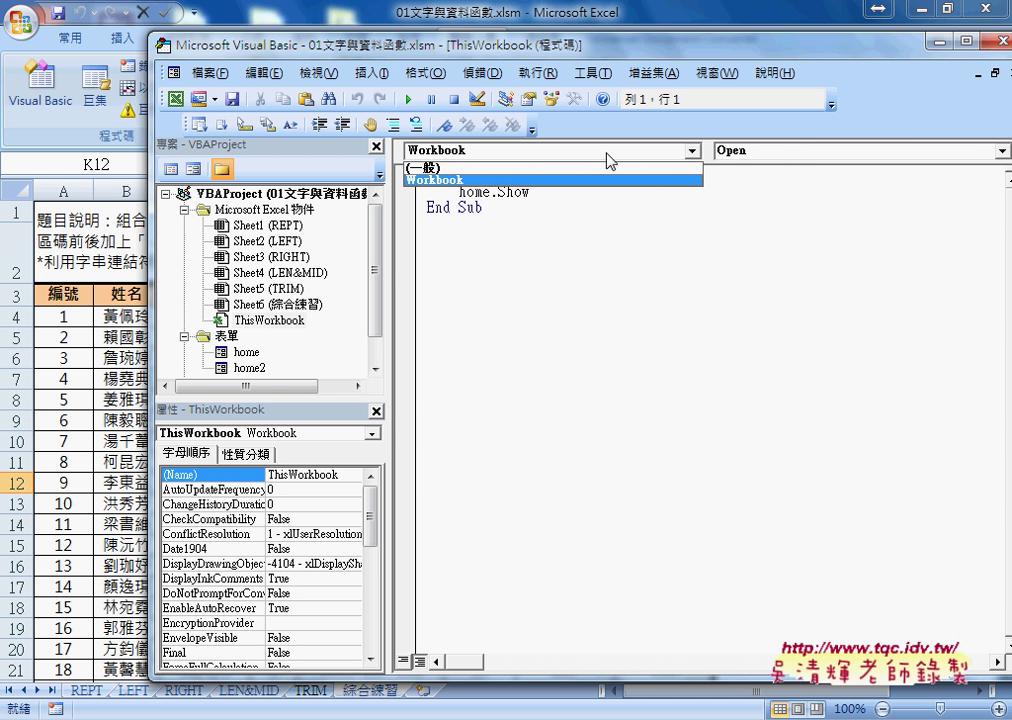
pyautogui.click(492, 181)
pyautogui.click(777, 152)
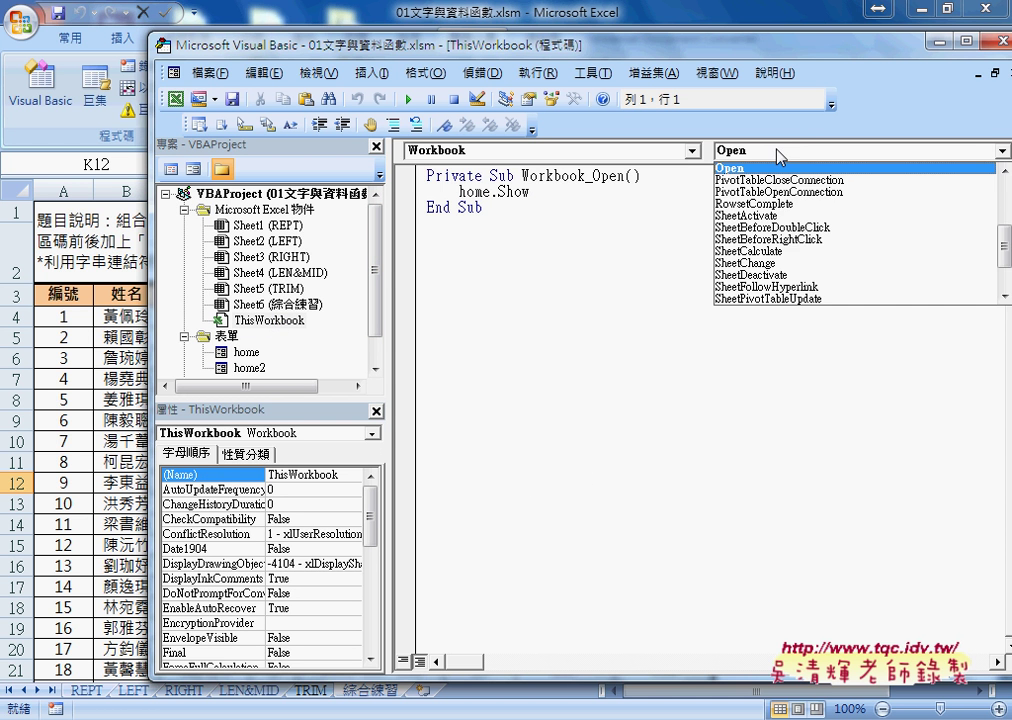
pyautogui.click(777, 153)
# Step: Review the home.Show line and the Workbook_Open event list, keeping Open unchanged
pyautogui.moveTo(530, 191); pyautogui.dragTo(459, 191)
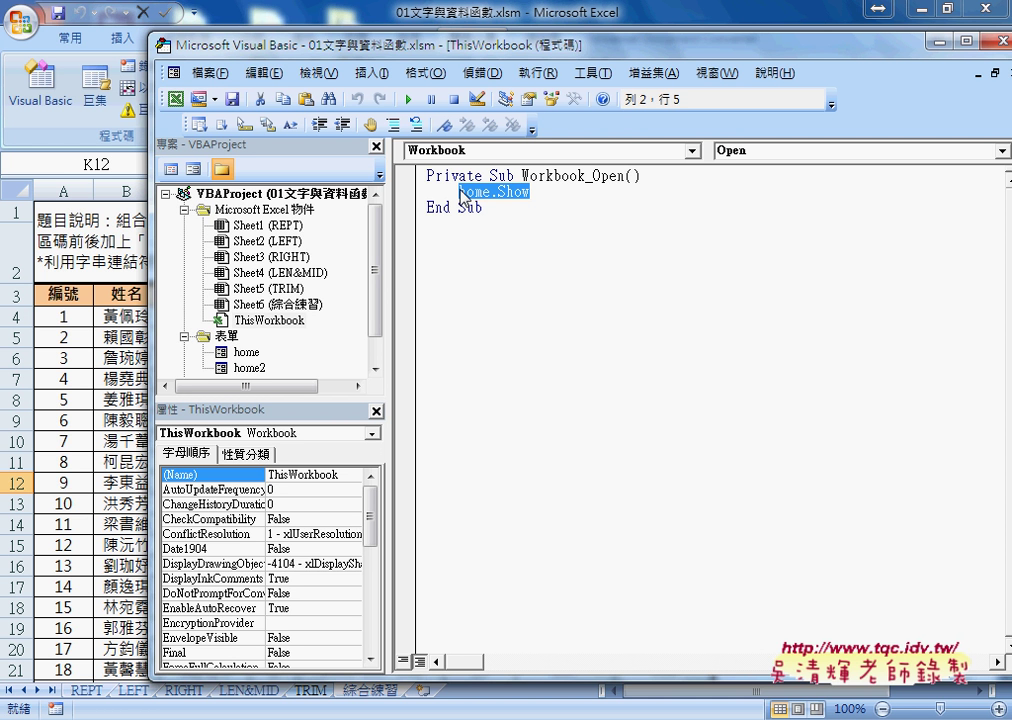
pyautogui.click(539, 200)
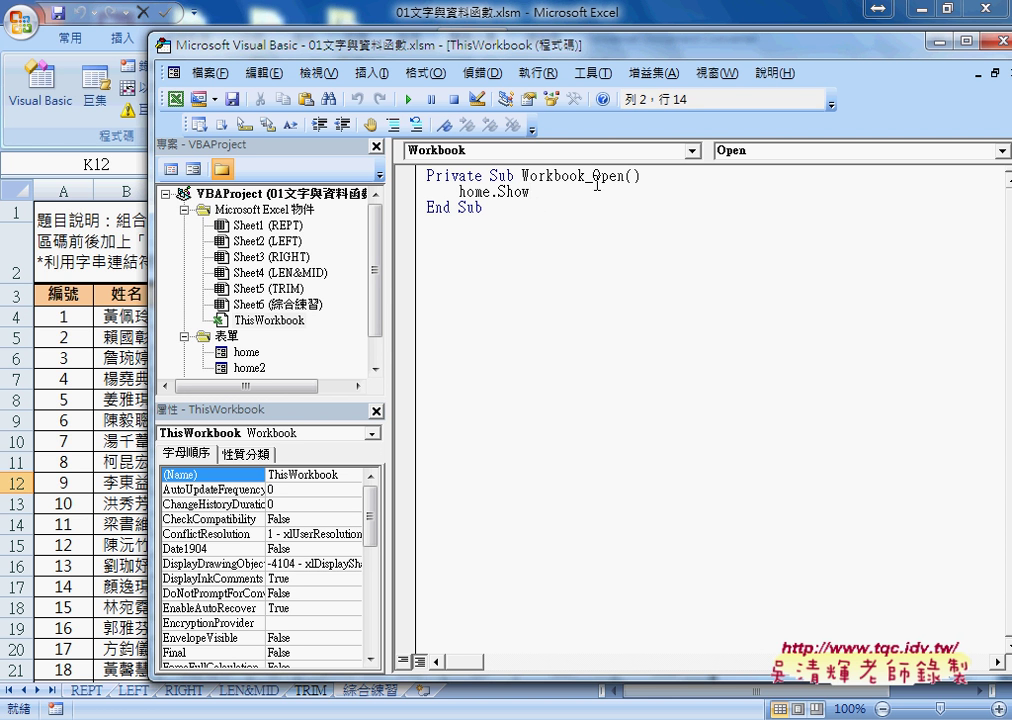
pyautogui.moveTo(593, 177); pyautogui.dragTo(623, 177)
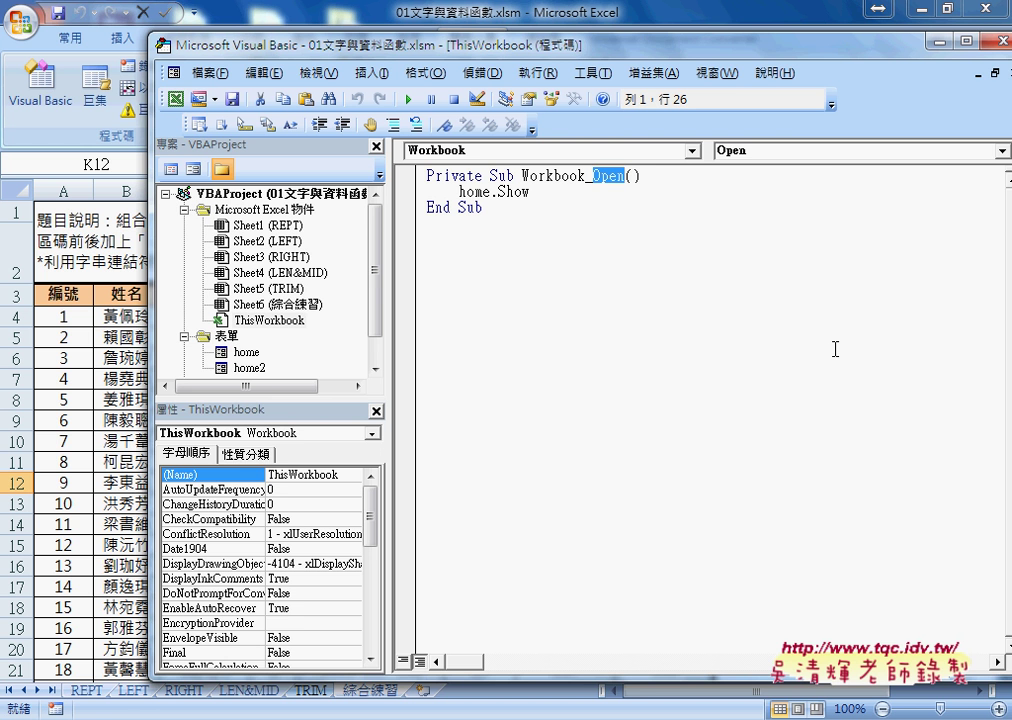
pyautogui.click(820, 153)
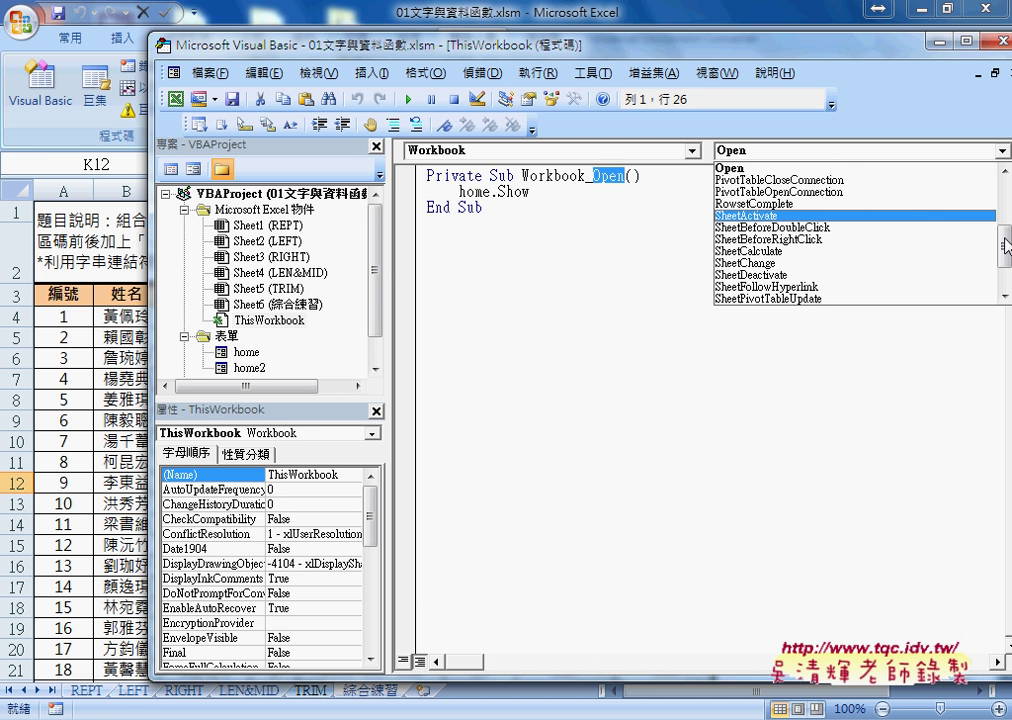
pyautogui.moveTo(1004, 240)
pyautogui.mouseDown()
pyautogui.moveTo(1008, 183)
pyautogui.moveTo(1006, 297)
pyautogui.mouseUp()
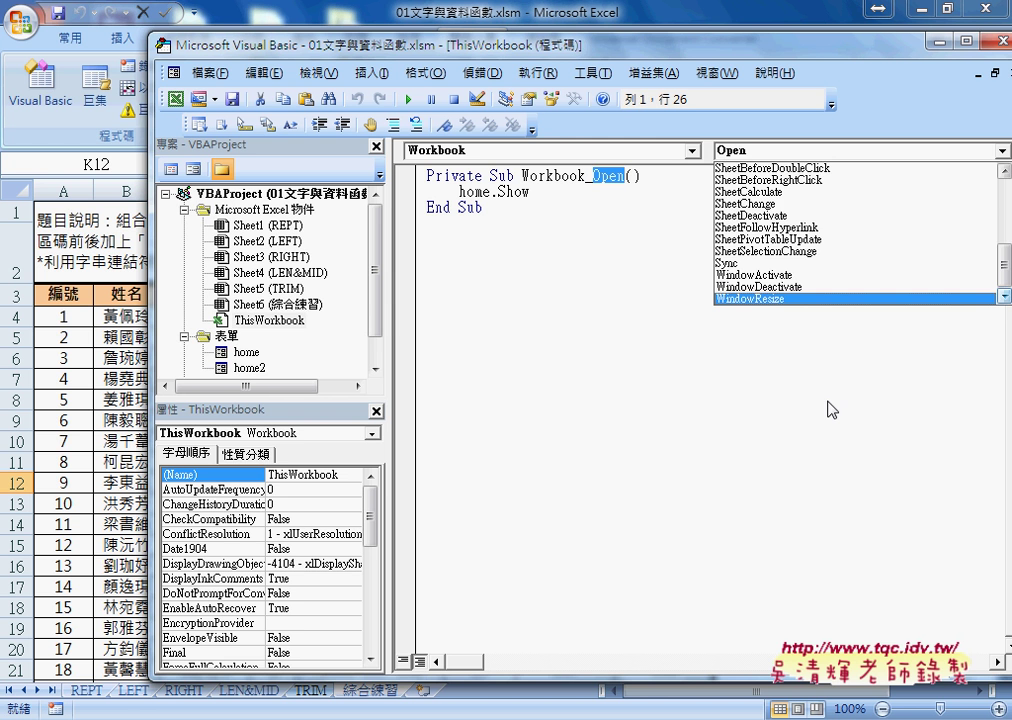
pyautogui.press('Escape')
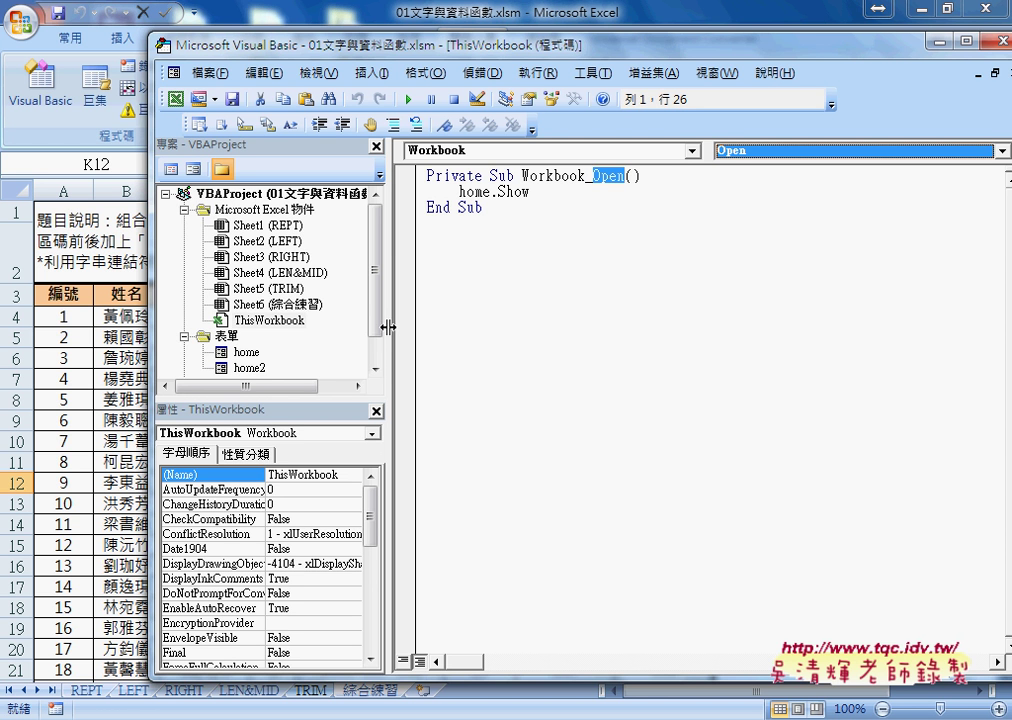
pyautogui.moveTo(381, 326); pyautogui.dragTo(380, 346)
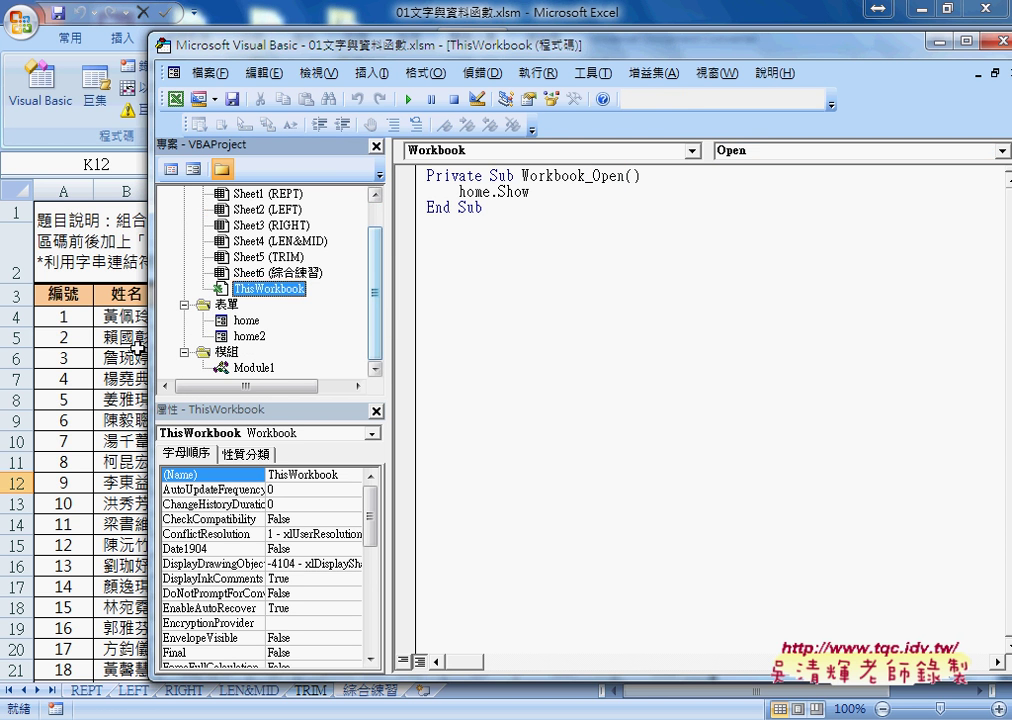